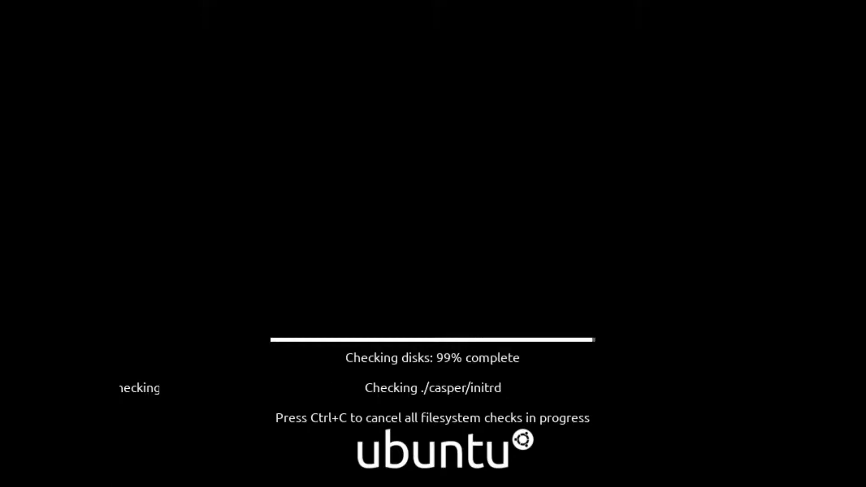
# Step: Cancel the live media's disk check with Ctrl+C so booting continues to the desktop
pyautogui.hotkey('ctrl', 'c')
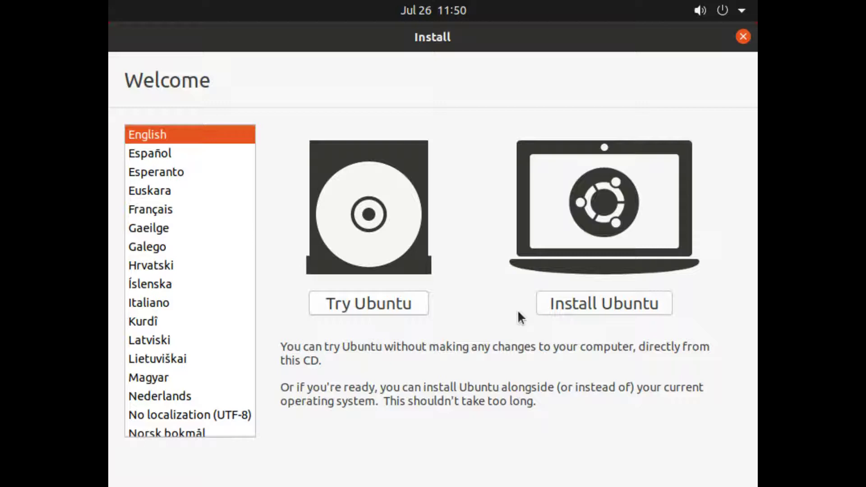
# Step: Choose Install Ubuntu with English as the installer language
pyautogui.click(556, 308)
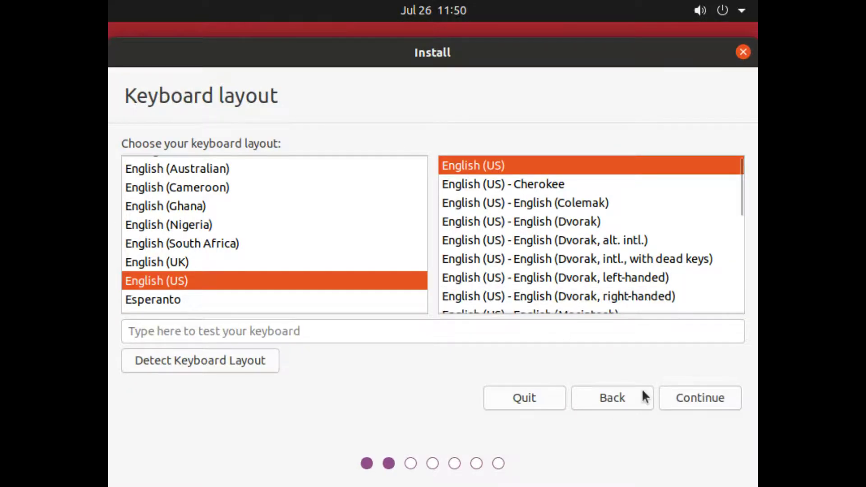
# Step: Accept the English (US) keyboard layout and keep Normal installation
pyautogui.click(699, 398)
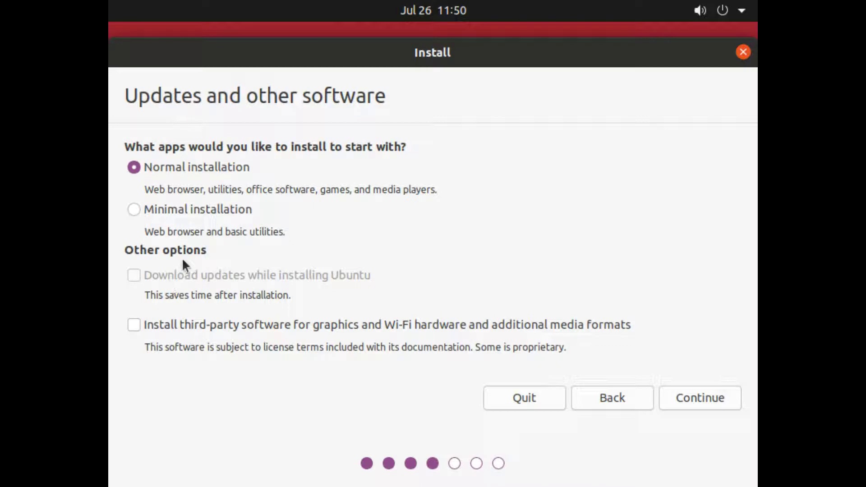
pyautogui.click(690, 399)
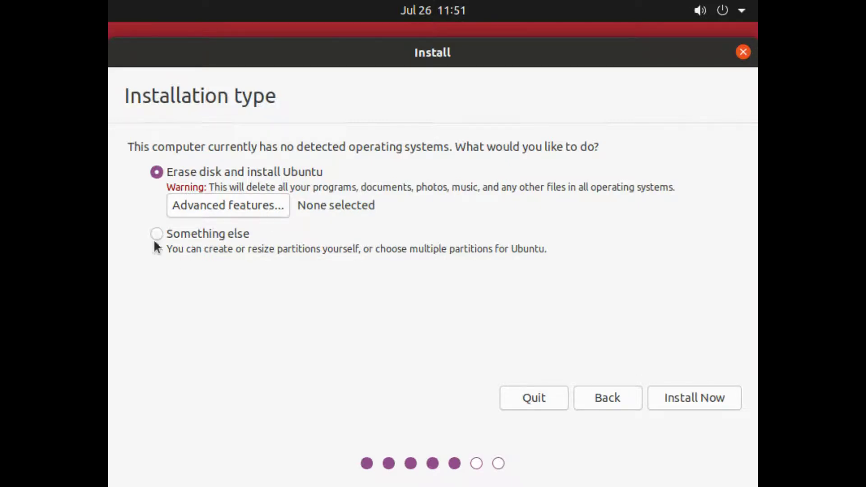
# Step: Leave Advanced features set to None, with no LVM or ZFS
pyautogui.click(180, 207)
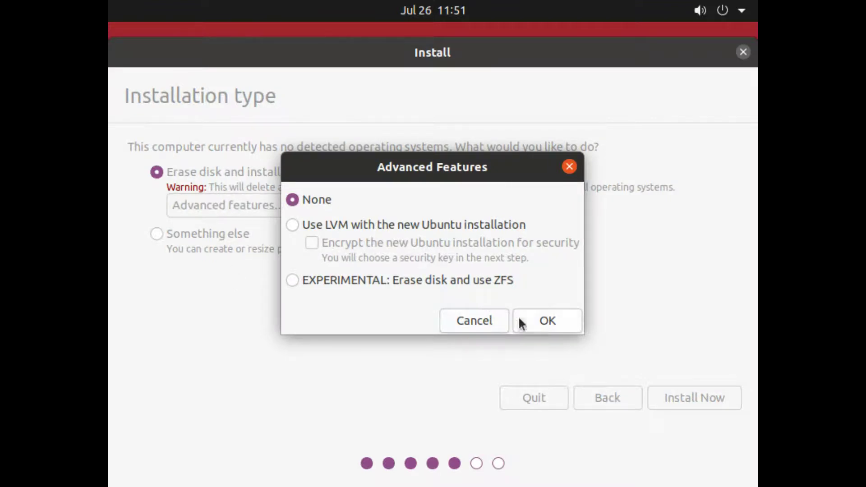
pyautogui.click(538, 319)
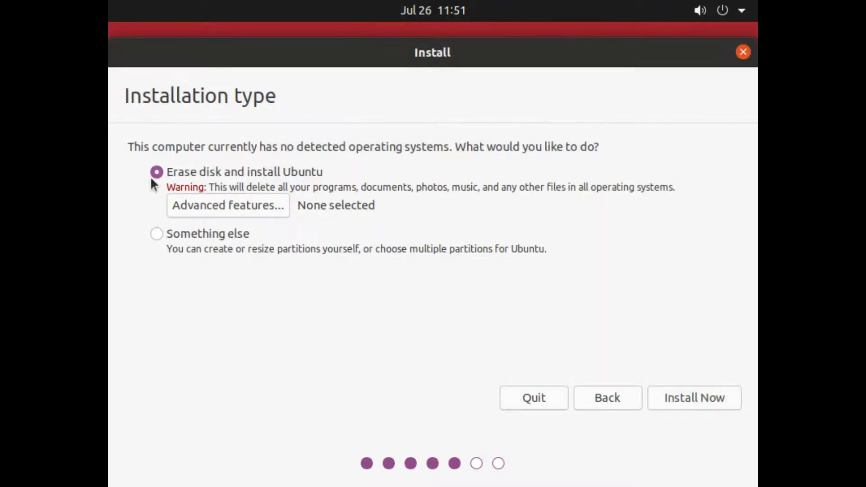
pyautogui.click(190, 206)
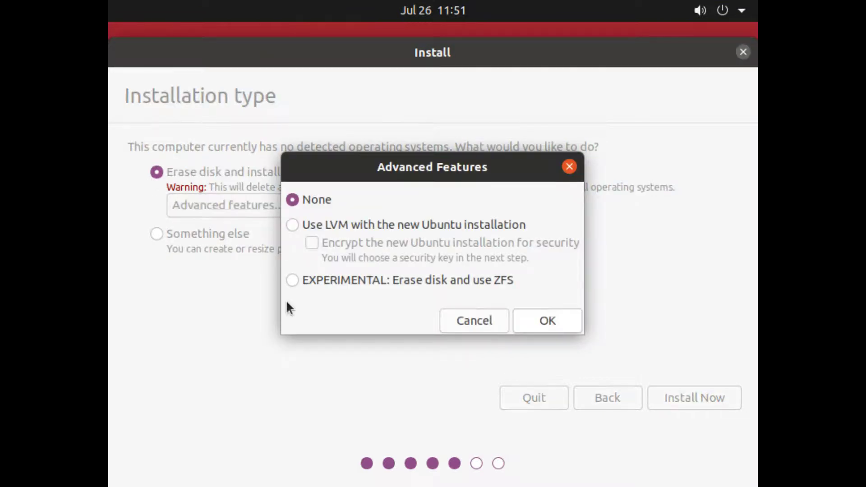
pyautogui.click(534, 323)
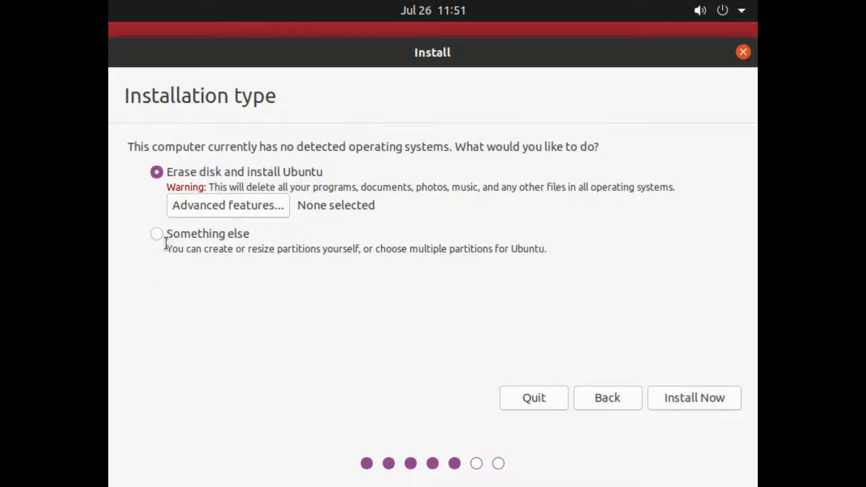
# Step: Try Something else, then settle back on Erase disk and install Ubuntu
pyautogui.click(157, 233)
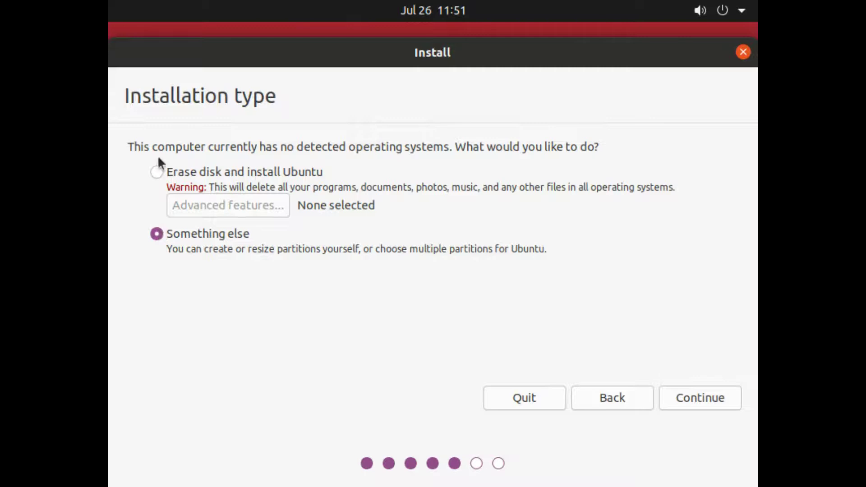
pyautogui.click(153, 173)
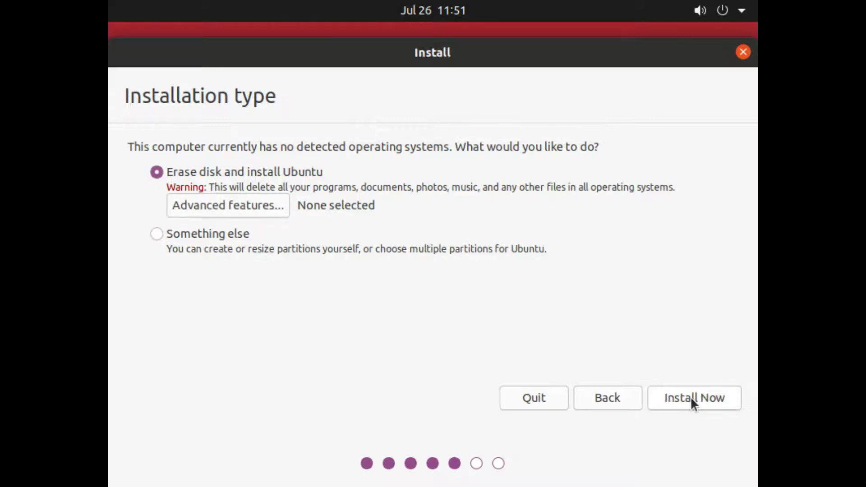
pyautogui.click(185, 235)
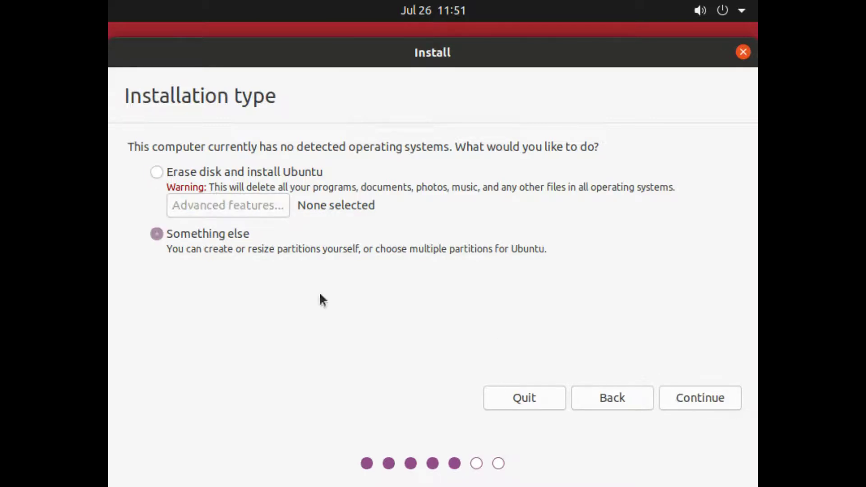
pyautogui.click(702, 402)
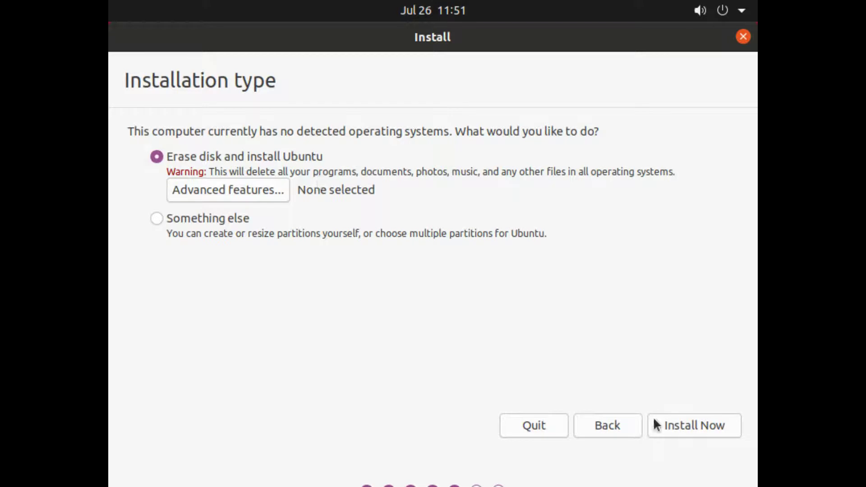
# Step: Start Install Now and confirm writing the partition changes to disk sda
pyautogui.click(677, 425)
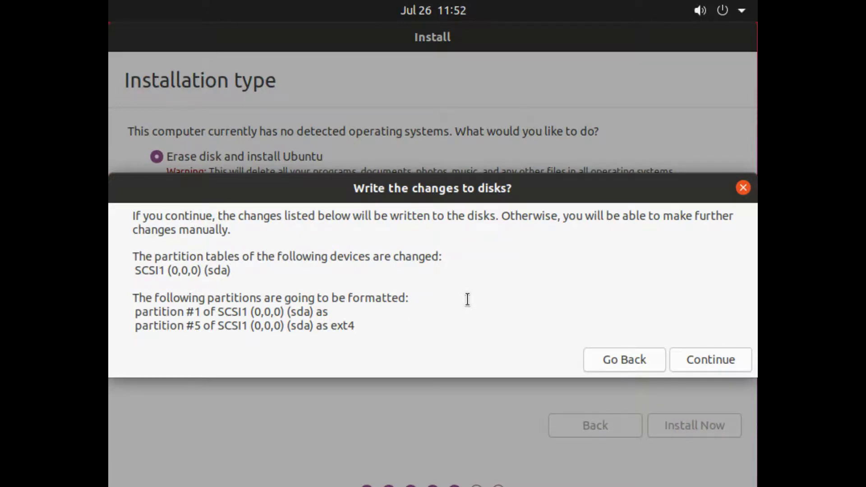
pyautogui.click(713, 370)
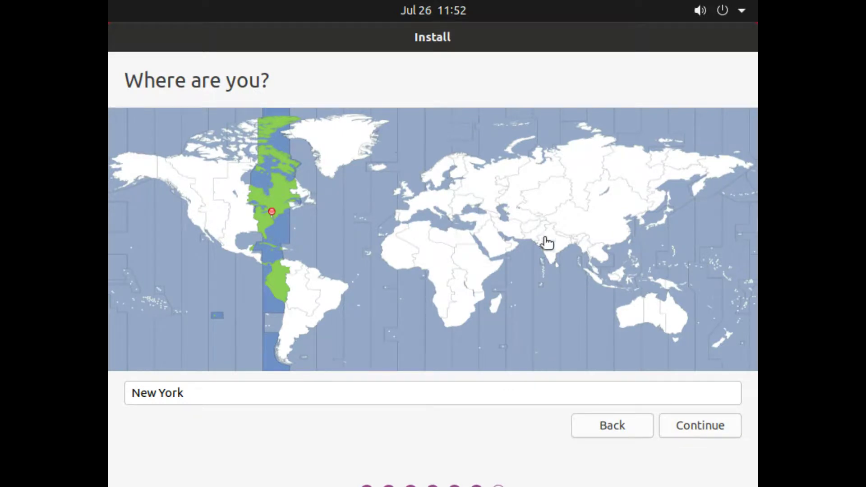
# Step: Pick India on the map to set the Kolkata time zone and continue
pyautogui.click(560, 247)
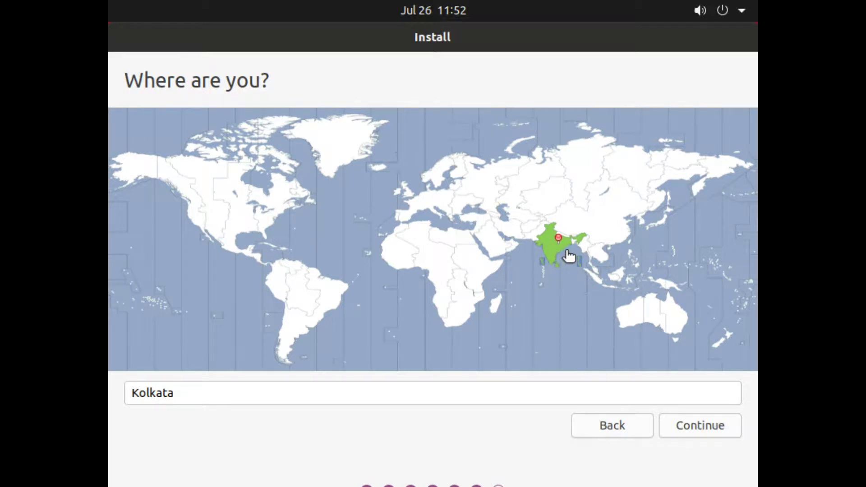
pyautogui.click(689, 430)
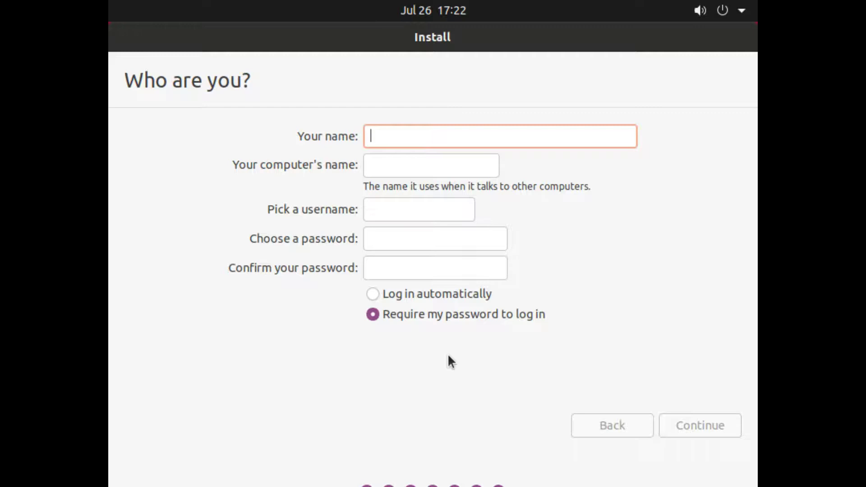
# Step: Enter the account name test, a password and its confirmation, then start installing
pyautogui.write('test')
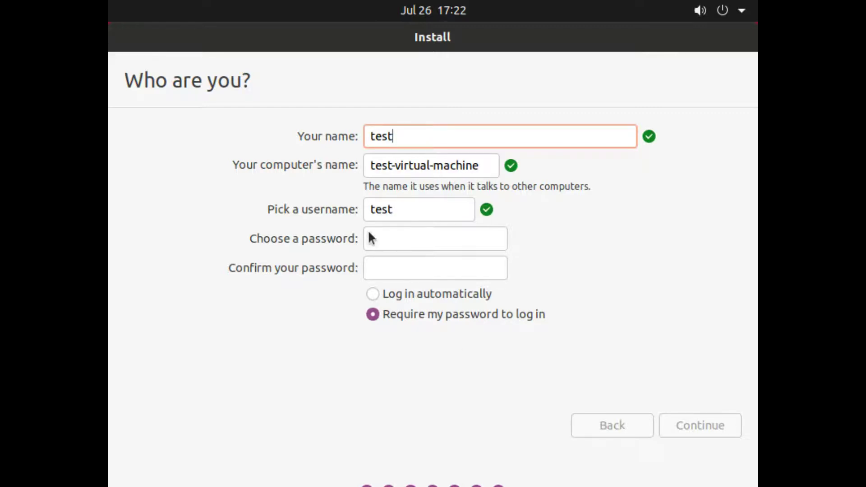
pyautogui.click(384, 245)
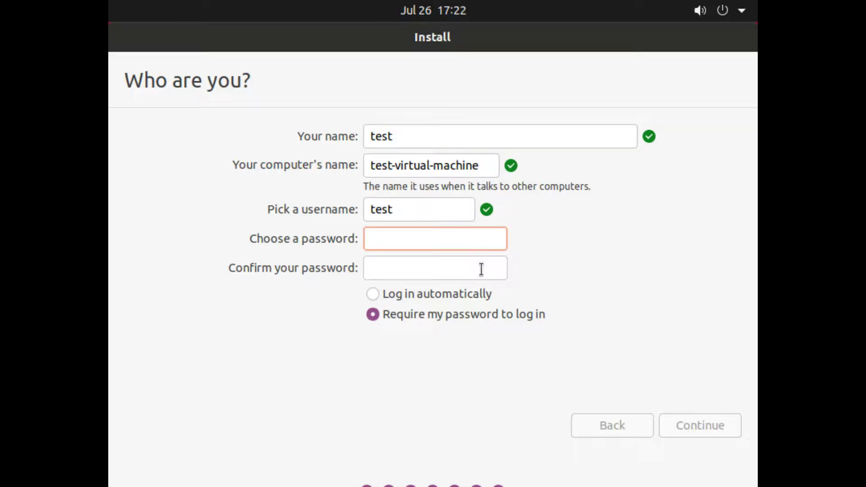
pyautogui.write('•••••')
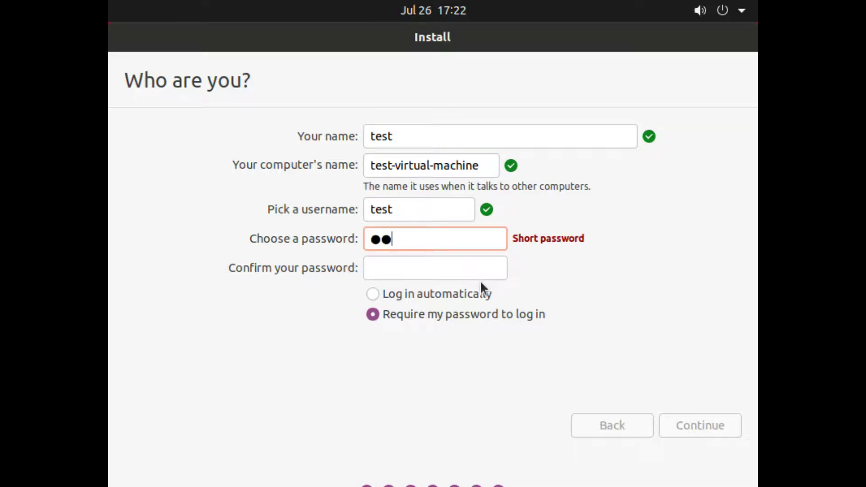
pyautogui.click(422, 264)
pyautogui.write('test1')
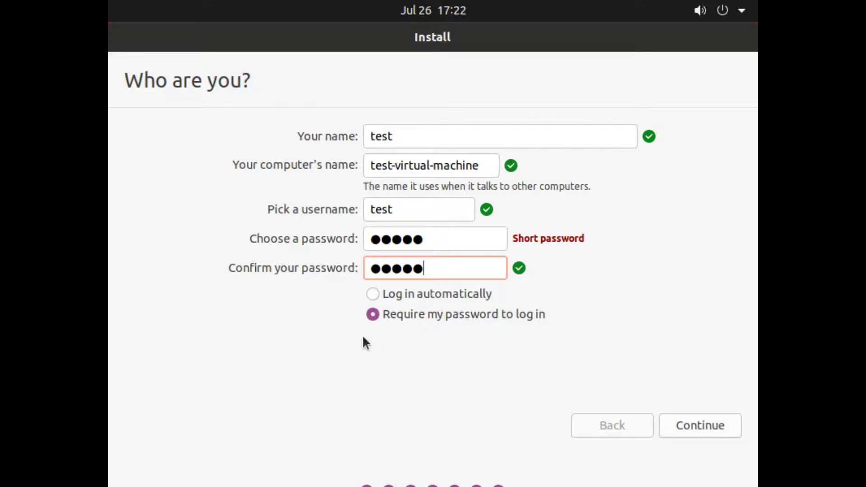
pyautogui.click(679, 426)
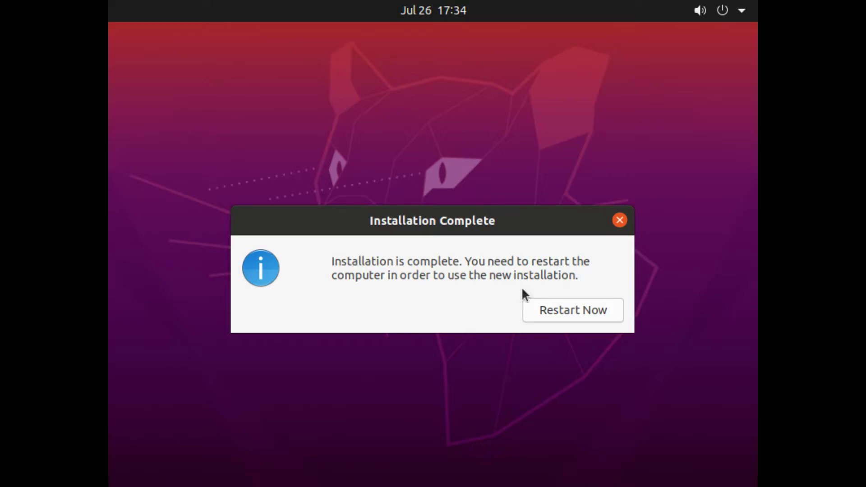
# Step: Restart into the installed system and select the test account at login
pyautogui.click(554, 311)
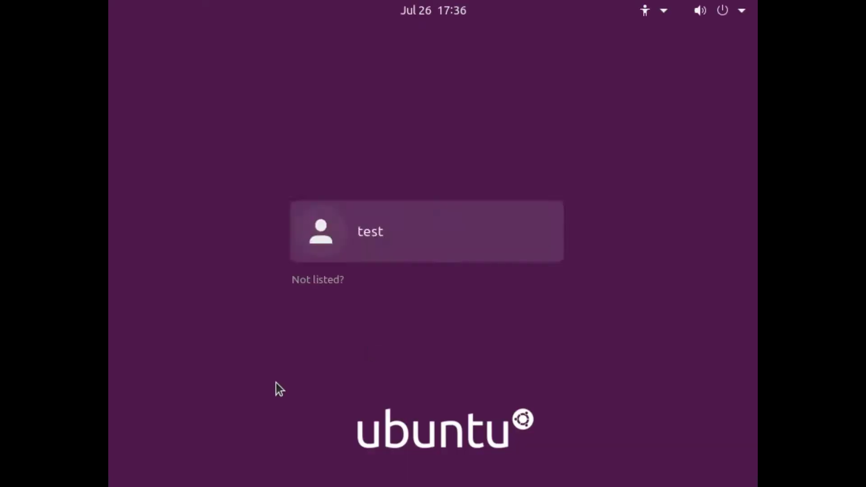
pyautogui.click(356, 242)
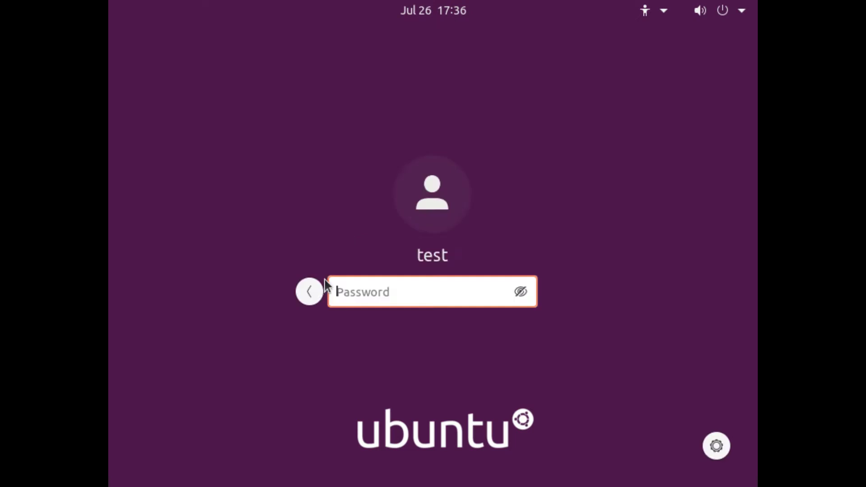
# Step: Submit the test account password twice, then retype it after both are rejected
pyautogui.write('test')
pyautogui.press('Return')
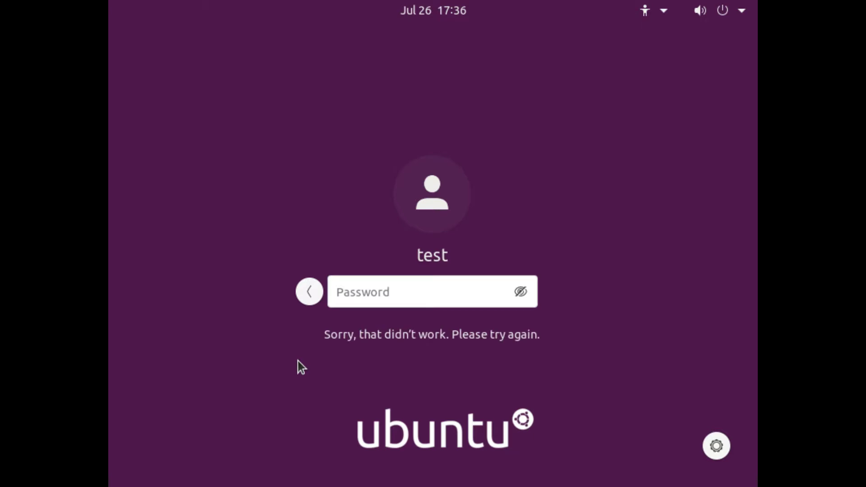
pyautogui.click(374, 290)
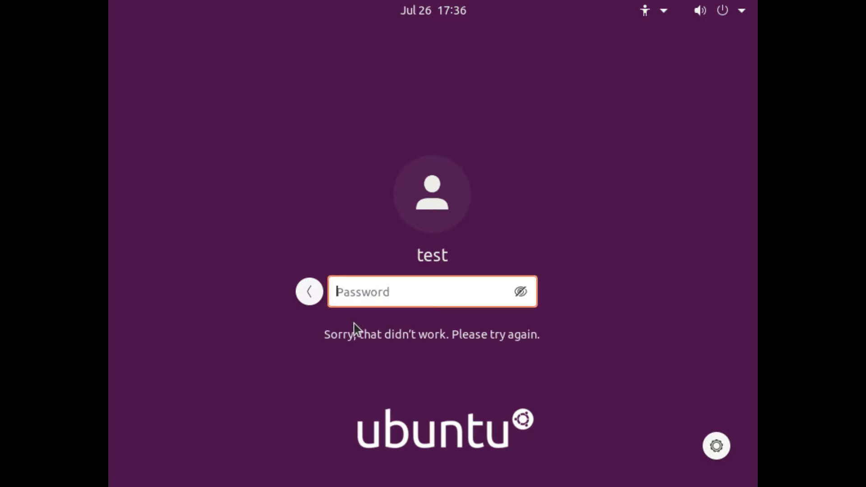
pyautogui.write('*****')
pyautogui.press('Return')
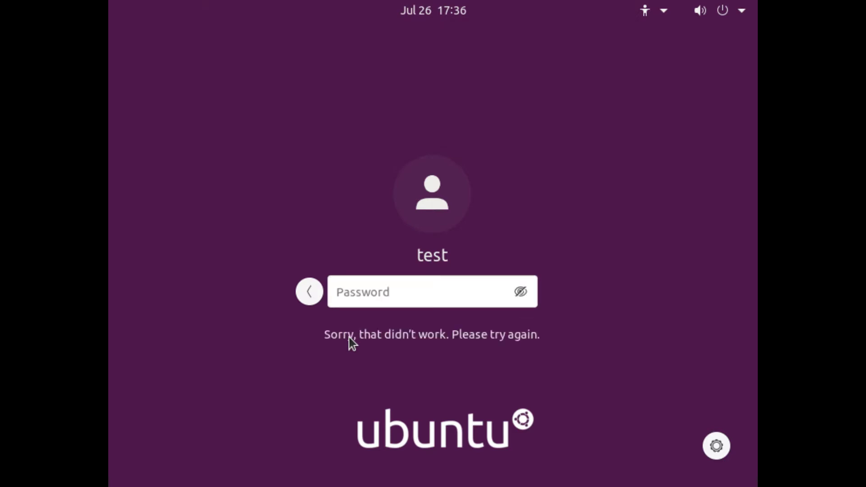
pyautogui.write('*')
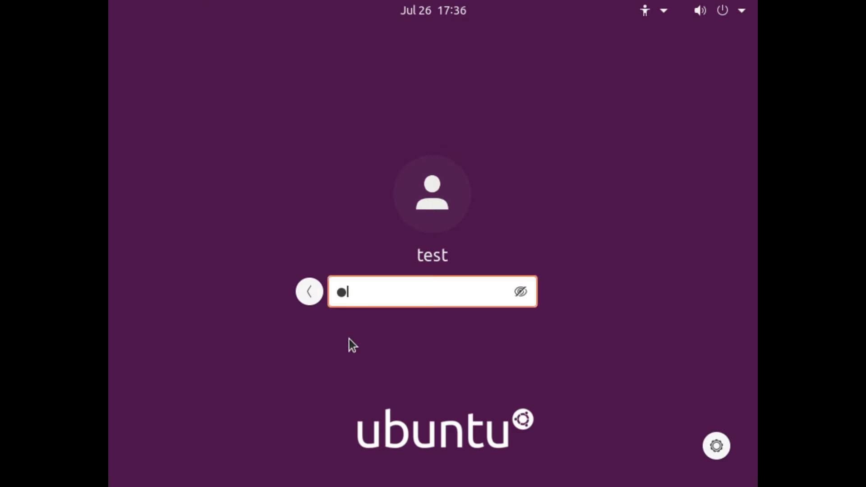
pyautogui.press('BackSpace')
pyautogui.write('*****')
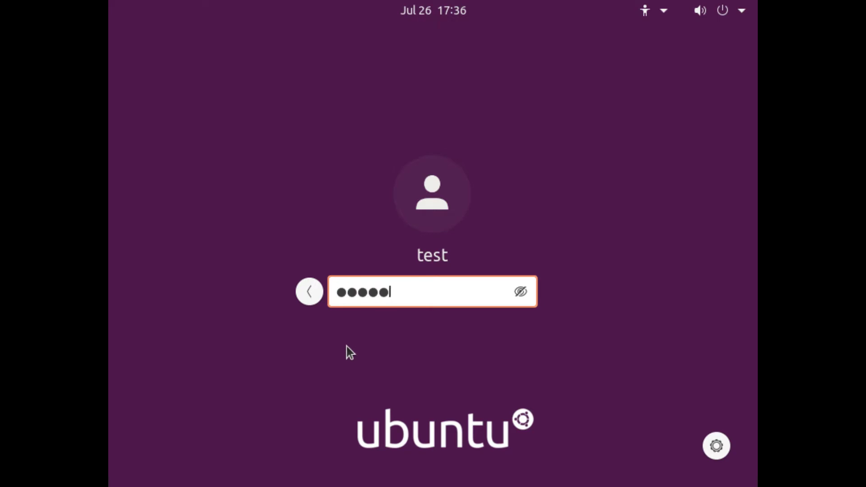
# Step: Log in, skip Livepatch, decline sending system info, leave location services off and finish
pyautogui.press('Return')
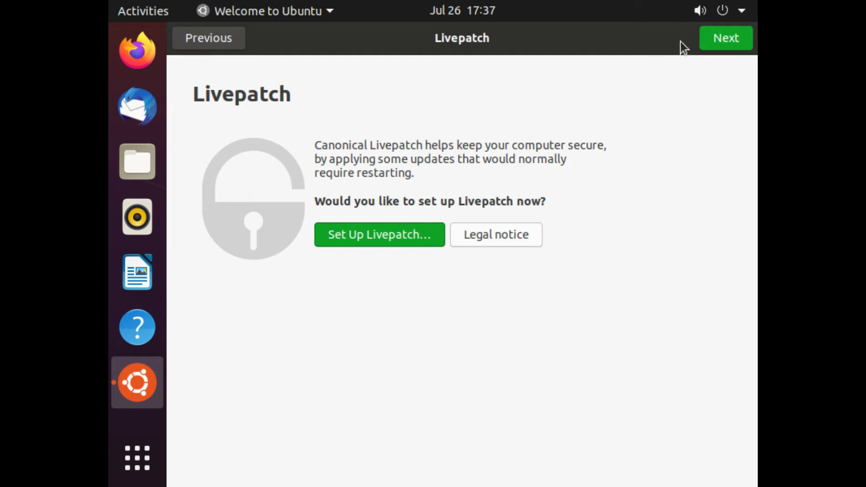
pyautogui.click(719, 42)
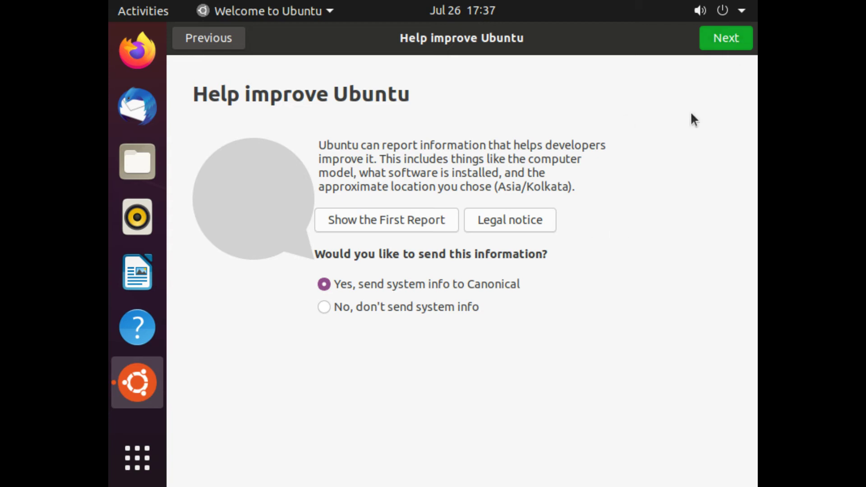
pyautogui.click(324, 307)
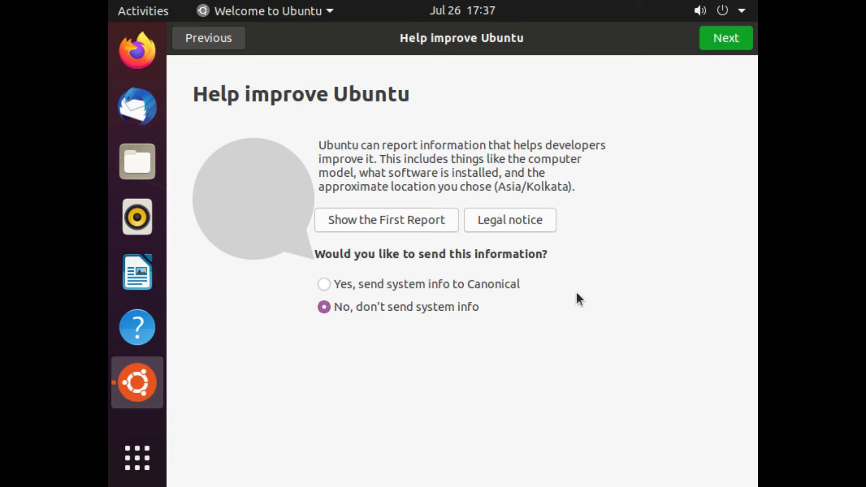
pyautogui.click(718, 40)
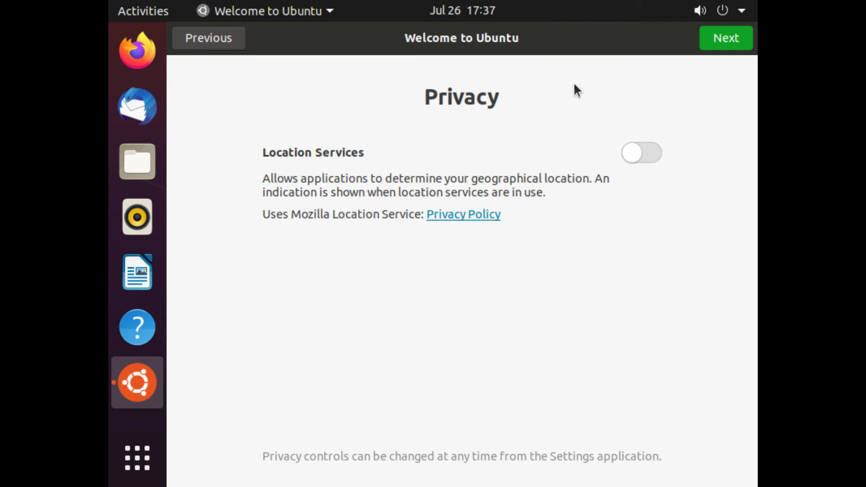
pyautogui.click(727, 45)
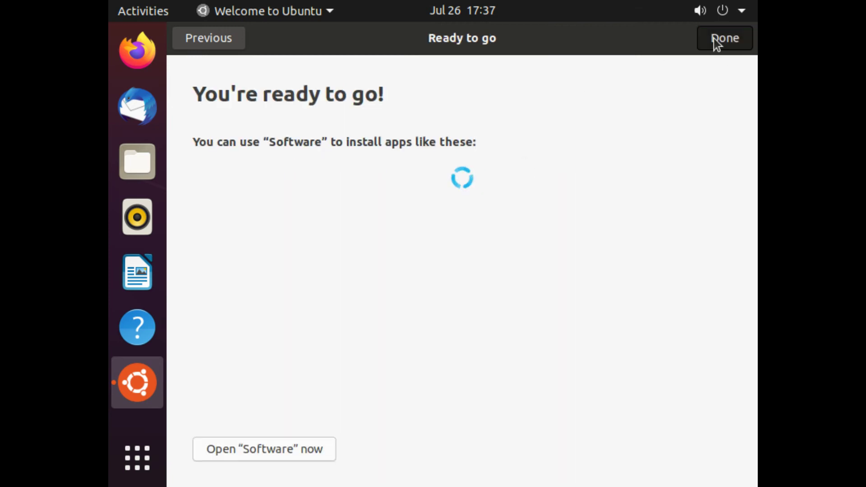
pyautogui.click(709, 38)
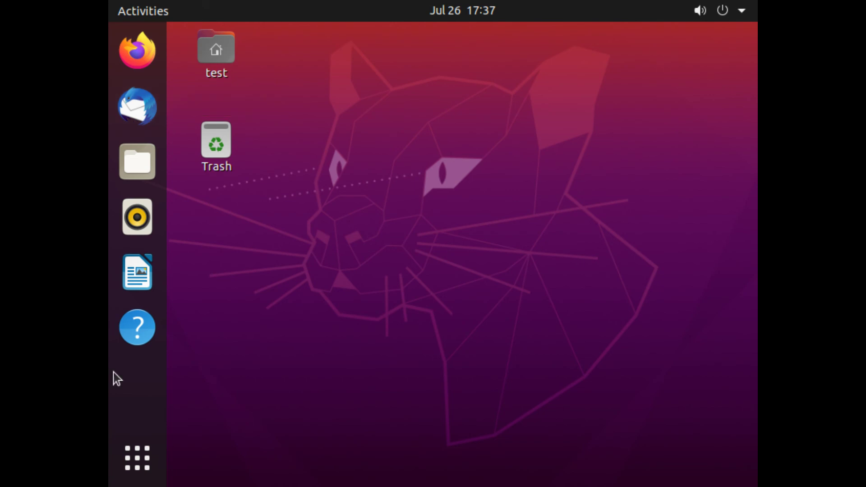
# Step: Launch Settings from the top-bar system menu, landing on its Network page with proxy off
pyautogui.click(153, 472)
pyautogui.click(154, 472)
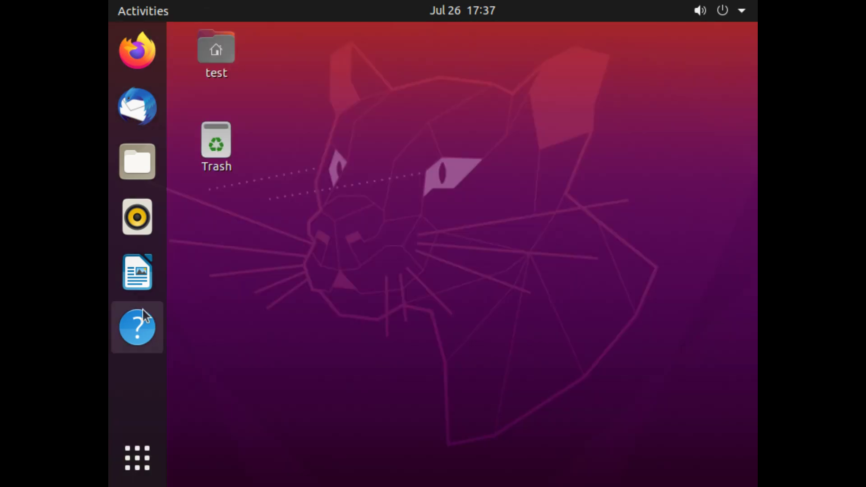
pyautogui.click(137, 327)
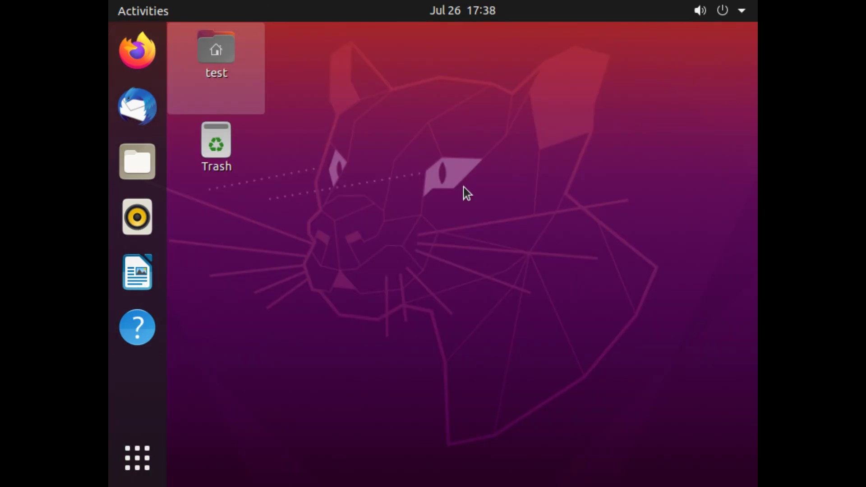
pyautogui.click(284, 124)
pyautogui.click(741, 10)
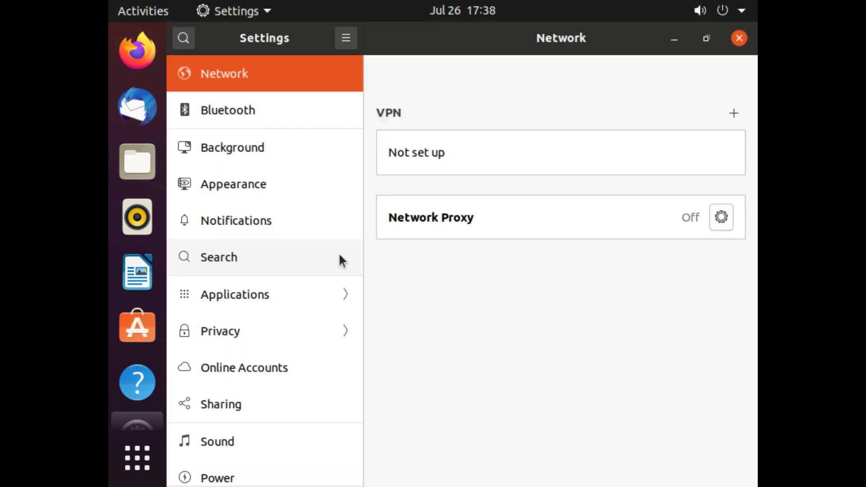